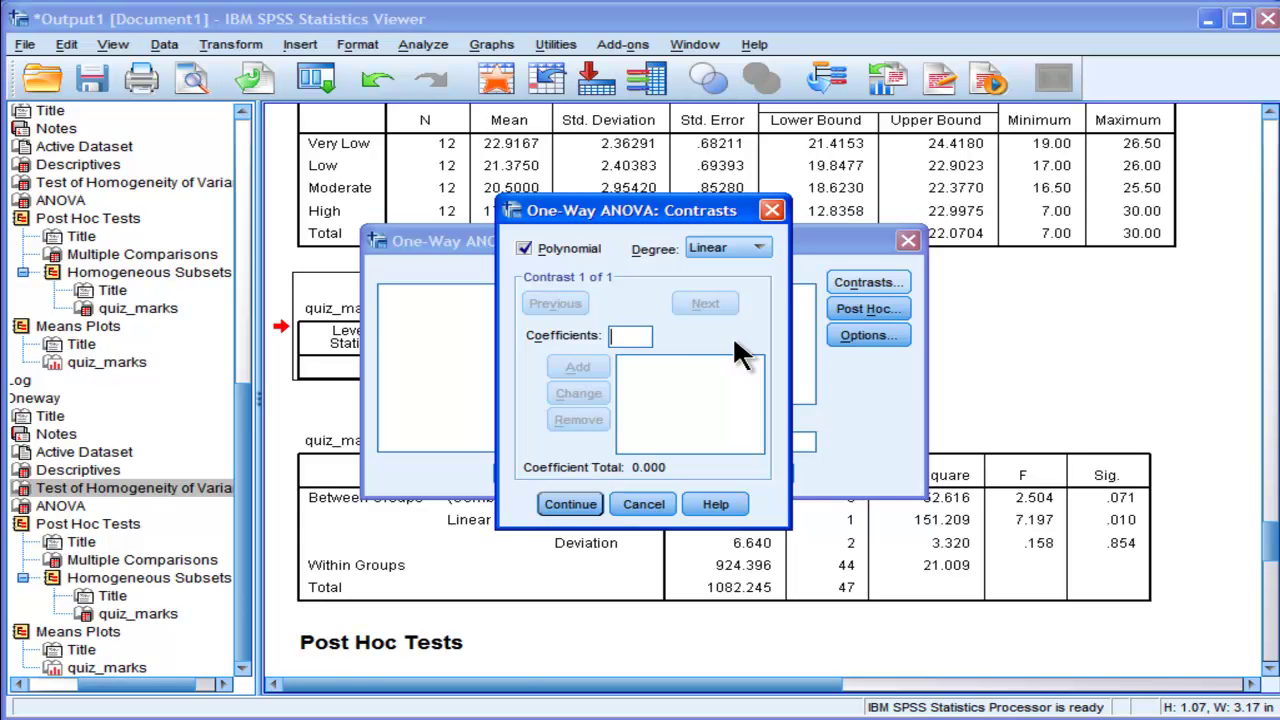
# Step: Add the contrast coefficients 3, 1, -1 and -3 in order
pyautogui.write('3')
pyautogui.click(564, 367)
pyautogui.write('1')
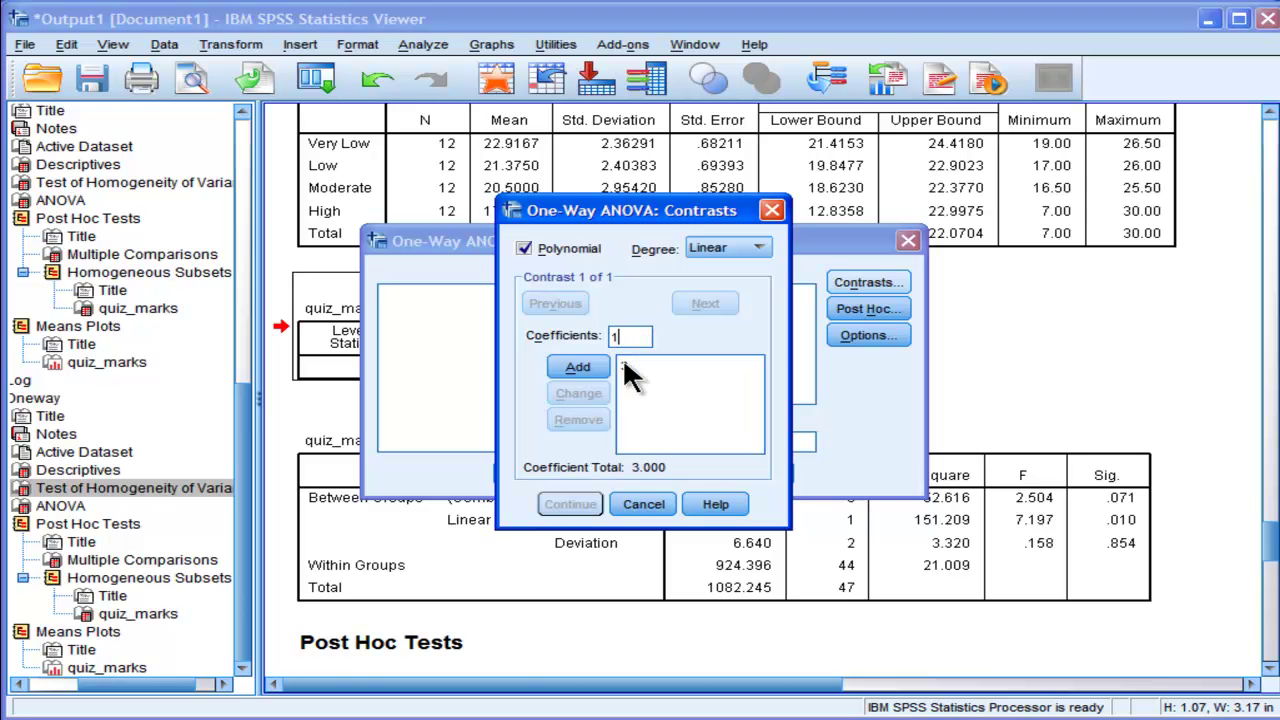
pyautogui.click(580, 367)
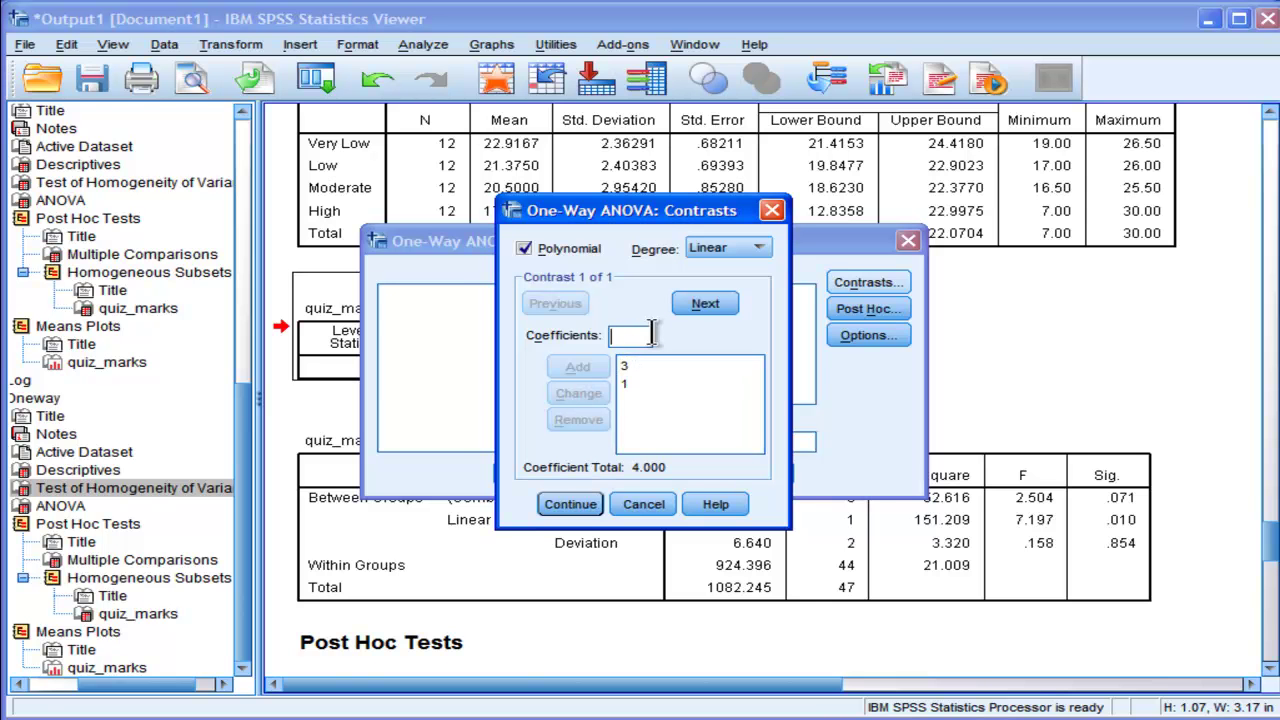
pyautogui.write('-1')
pyautogui.click(578, 367)
pyautogui.write('-3')
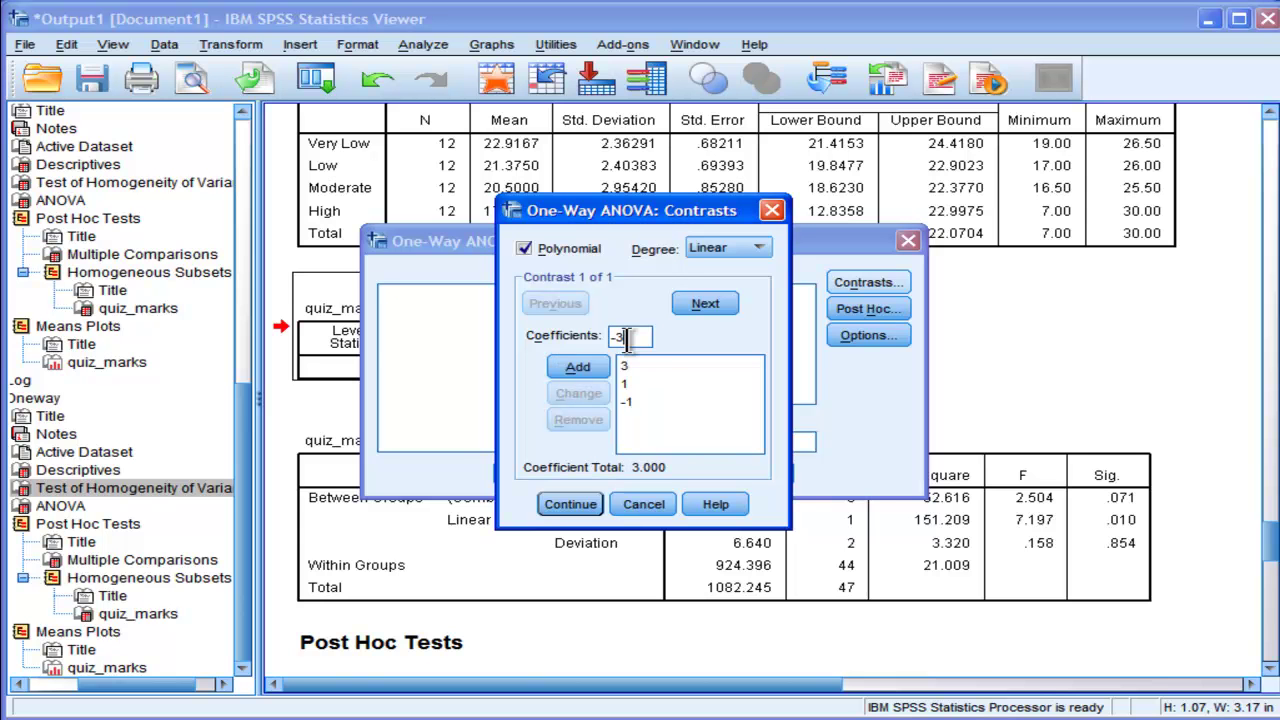
pyautogui.click(578, 367)
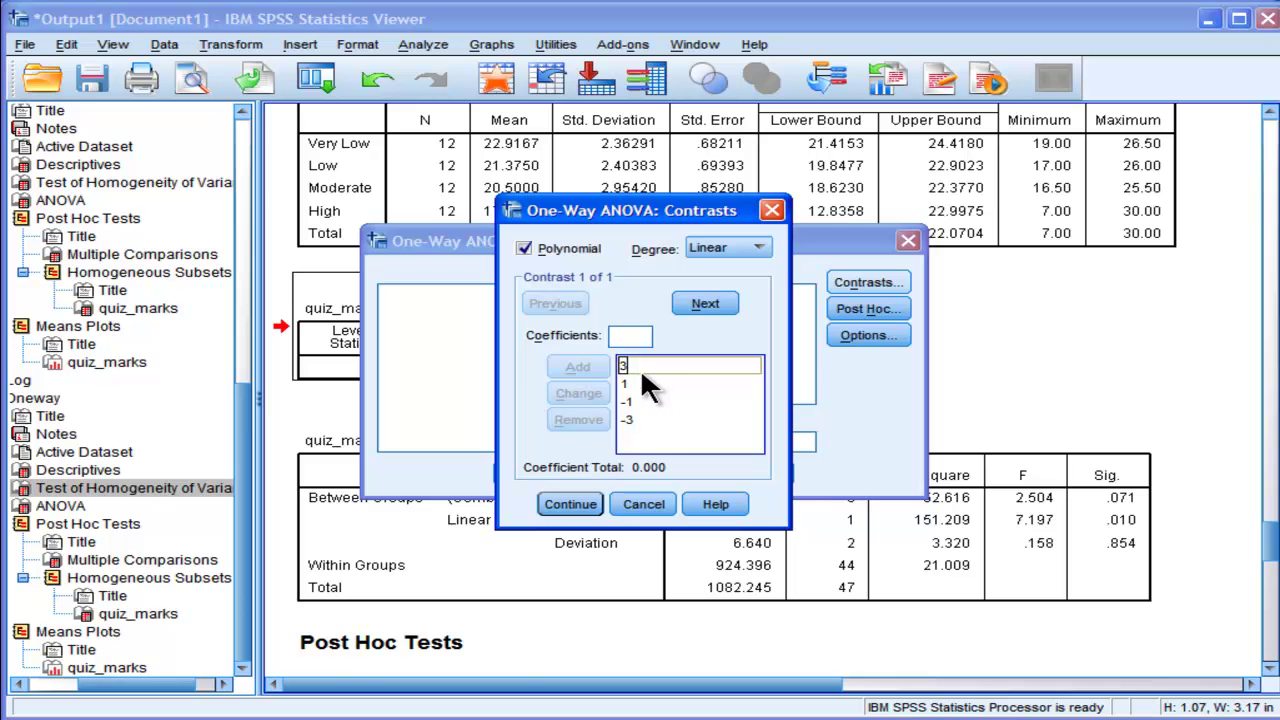
# Step: Review the listed coefficients 1, -1 and -3, confirm the total is 0.000, and accept them
pyautogui.click(655, 401)
pyautogui.click(628, 403)
pyautogui.click(630, 383)
pyautogui.click(630, 418)
pyautogui.click(627, 384)
pyautogui.click(629, 401)
pyautogui.click(572, 505)
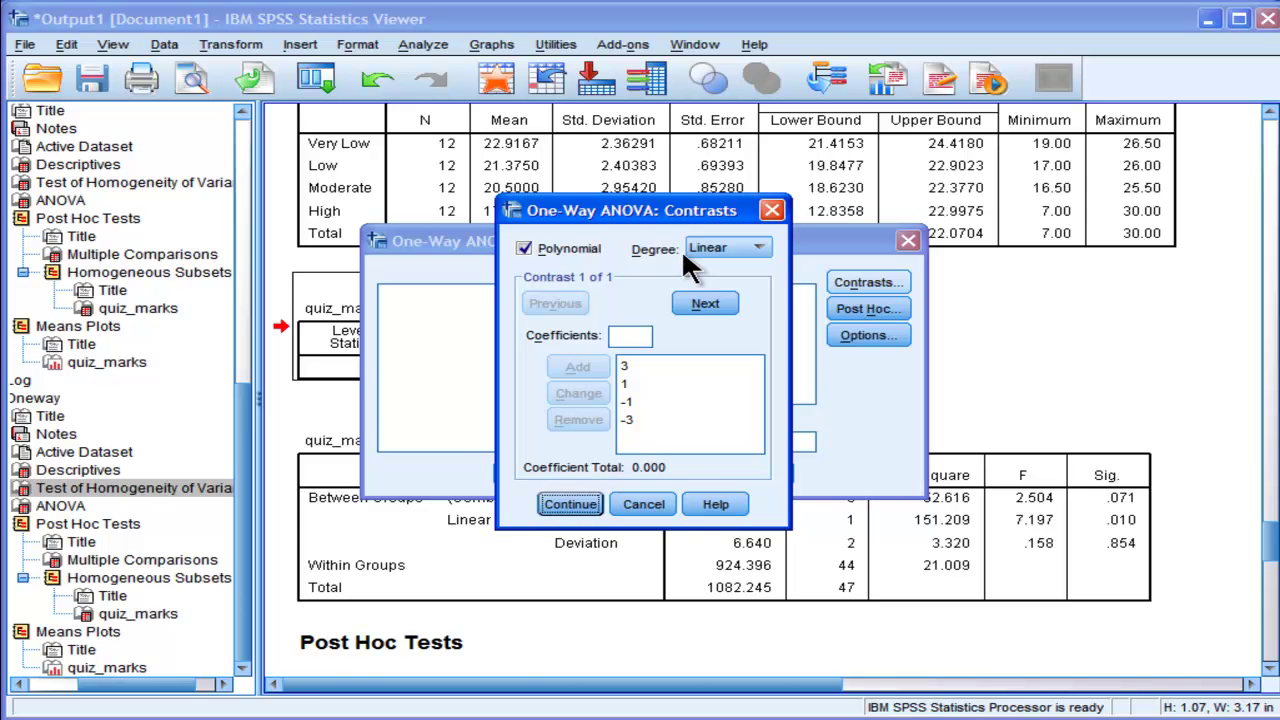
# Step: Accept the contrasts and run the one-way ANOVA, scrolling through the new output
pyautogui.click(558, 504)
pyautogui.click(519, 487)
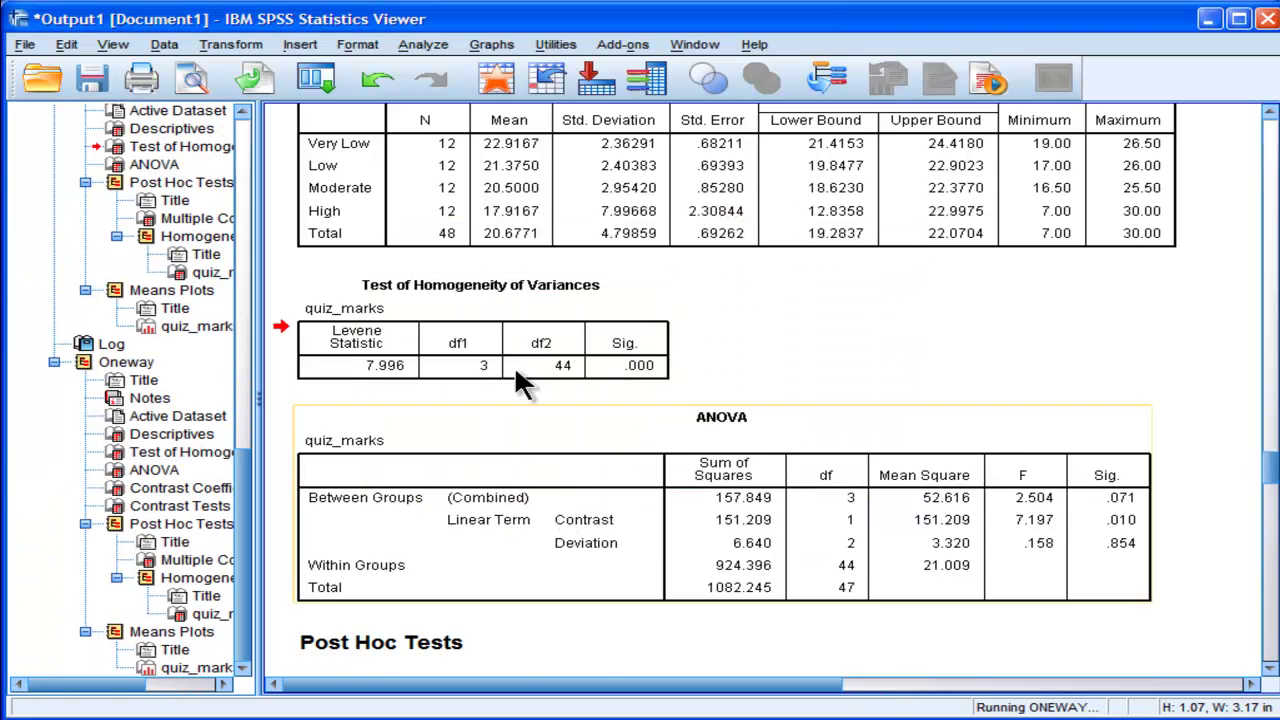
pyautogui.moveTo(1268, 590); pyautogui.dragTo(1270, 620)
pyautogui.scroll(-5, 1250, 610)
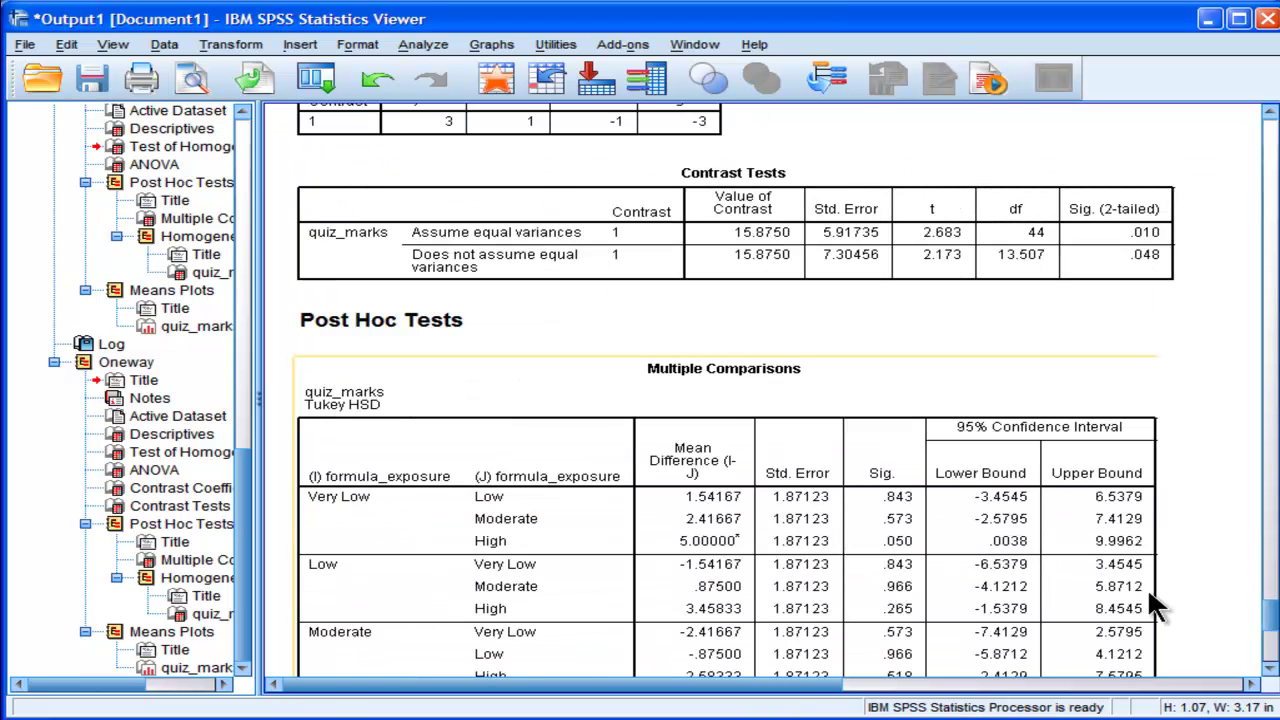
pyautogui.moveTo(1268, 605)
pyautogui.mouseDown()
pyautogui.moveTo(1274, 651)
pyautogui.moveTo(1268, 580)
pyautogui.mouseUp()
# Step: Inspect the ANOVA, Contrast Tests (t = 2.683, Sig. .010) and Contrast Coefficients tables
pyautogui.click(833, 262)
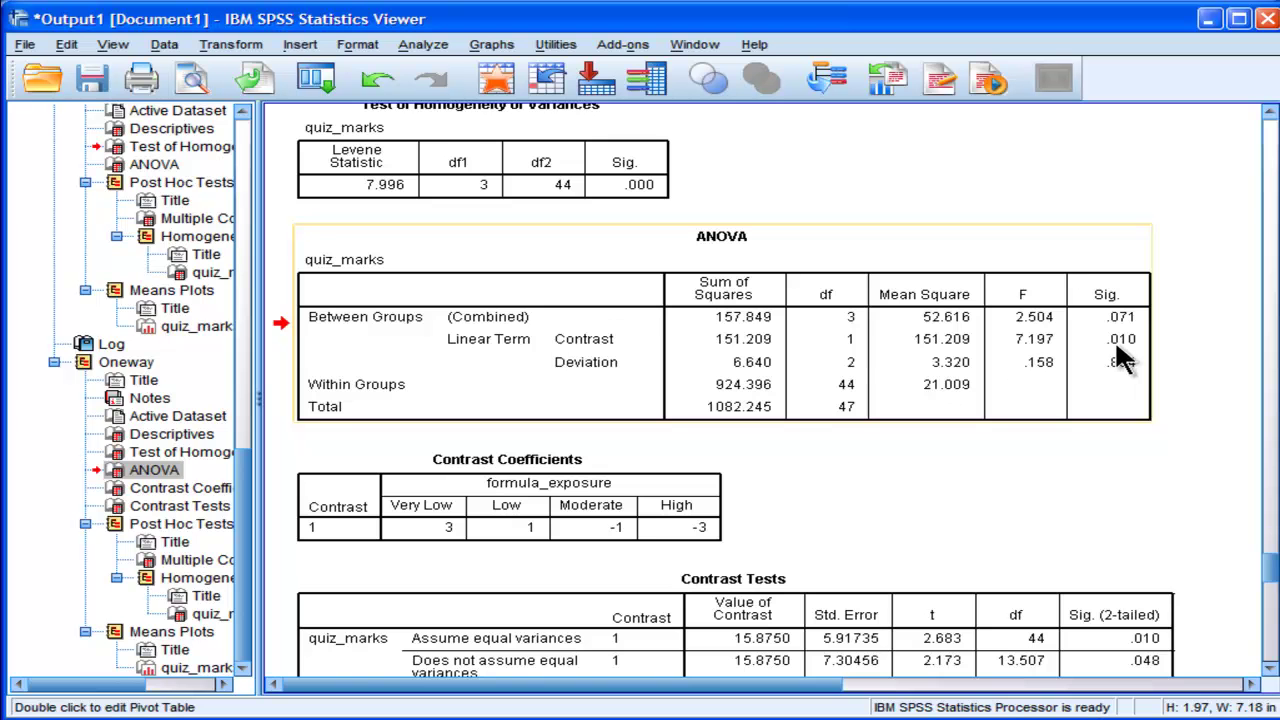
pyautogui.scroll(-3, 1265, 578)
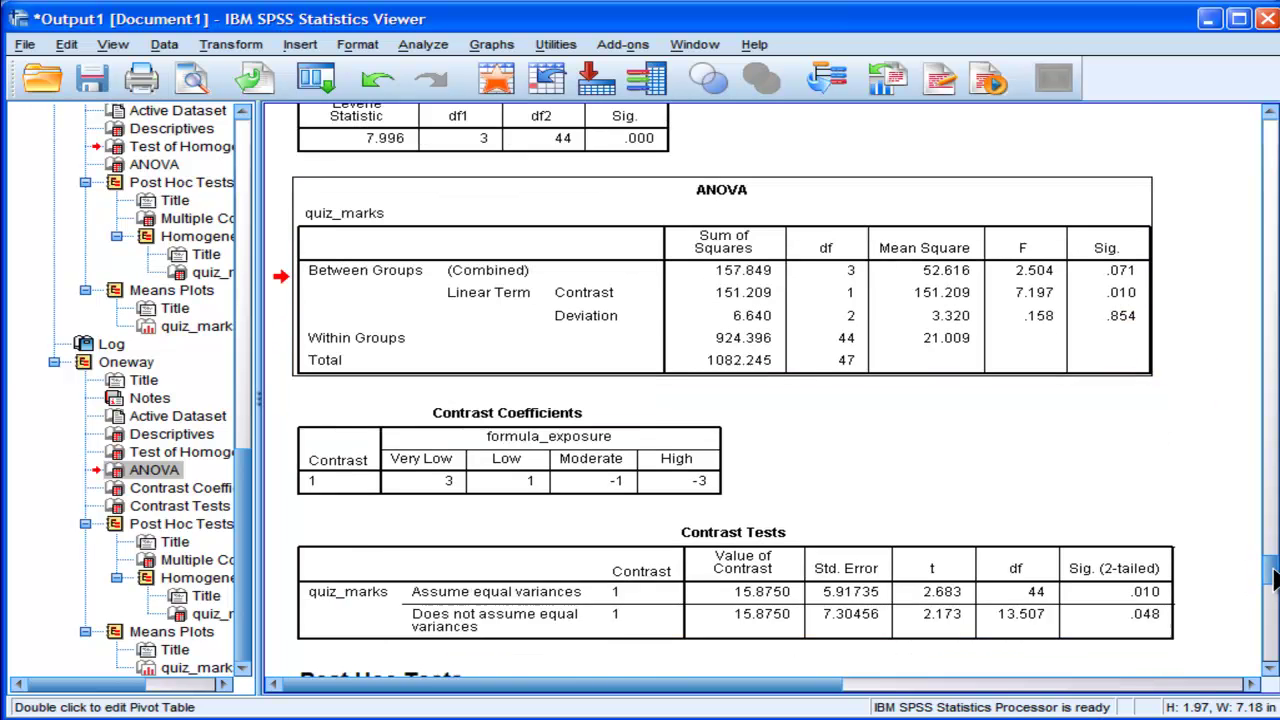
pyautogui.click(695, 505)
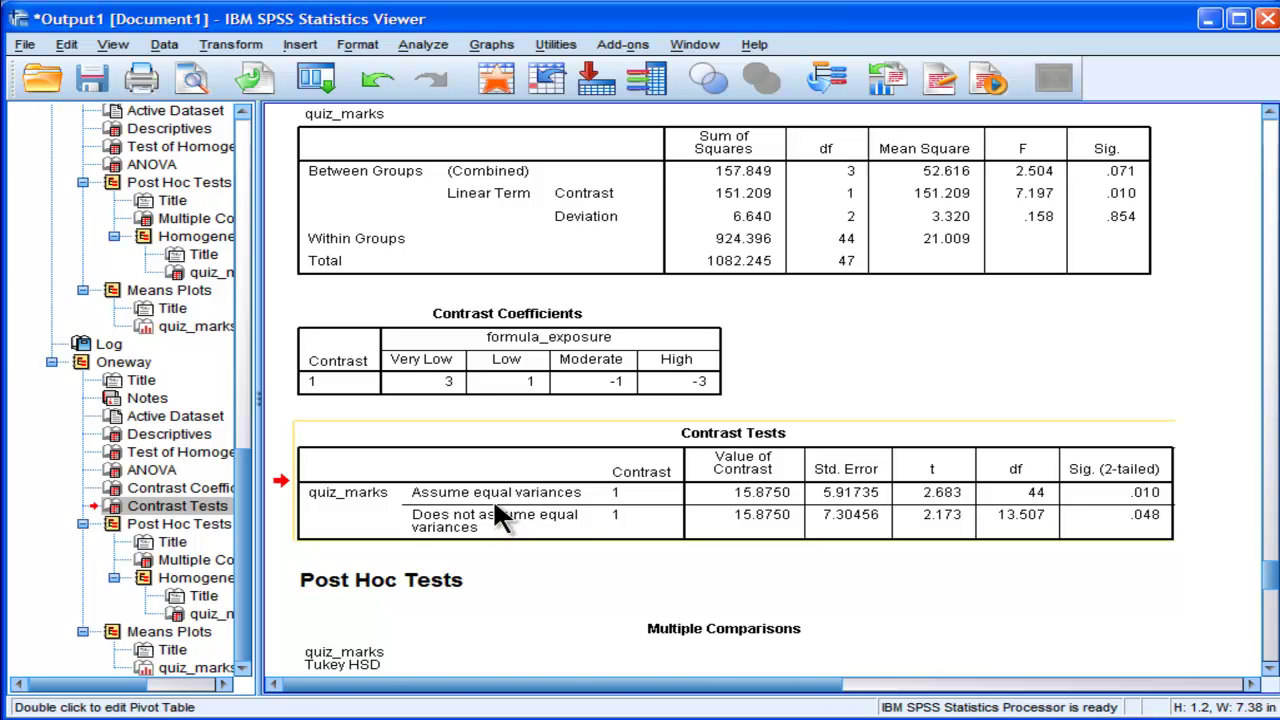
pyautogui.click(527, 338)
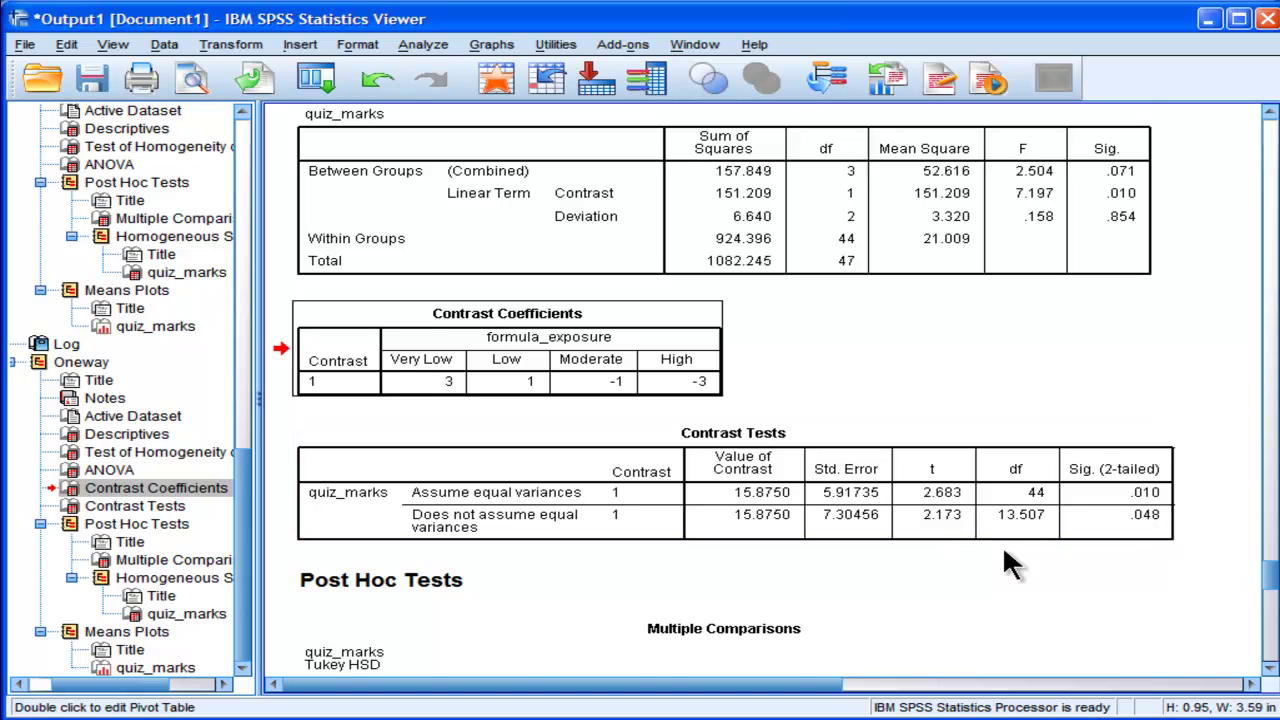
pyautogui.moveTo(1268, 573); pyautogui.dragTo(1271, 650)
pyautogui.click(677, 371)
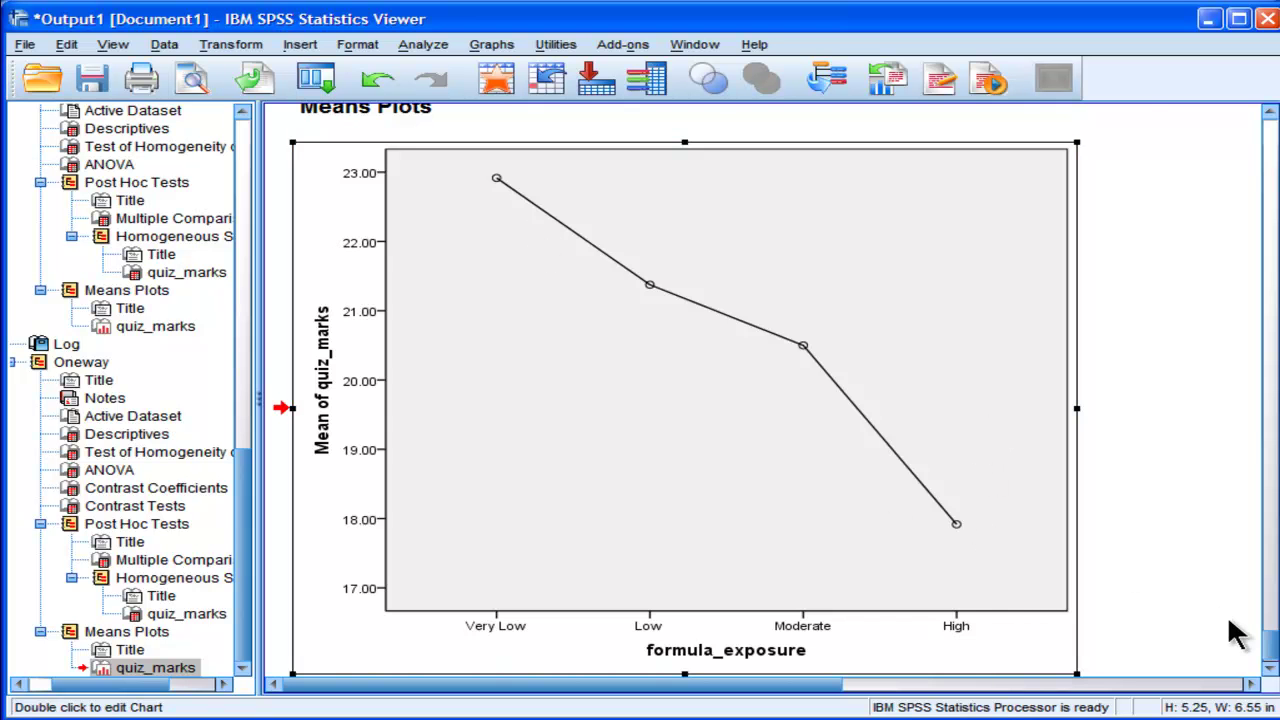
pyautogui.moveTo(1271, 645); pyautogui.dragTo(1270, 578)
pyautogui.click(820, 459)
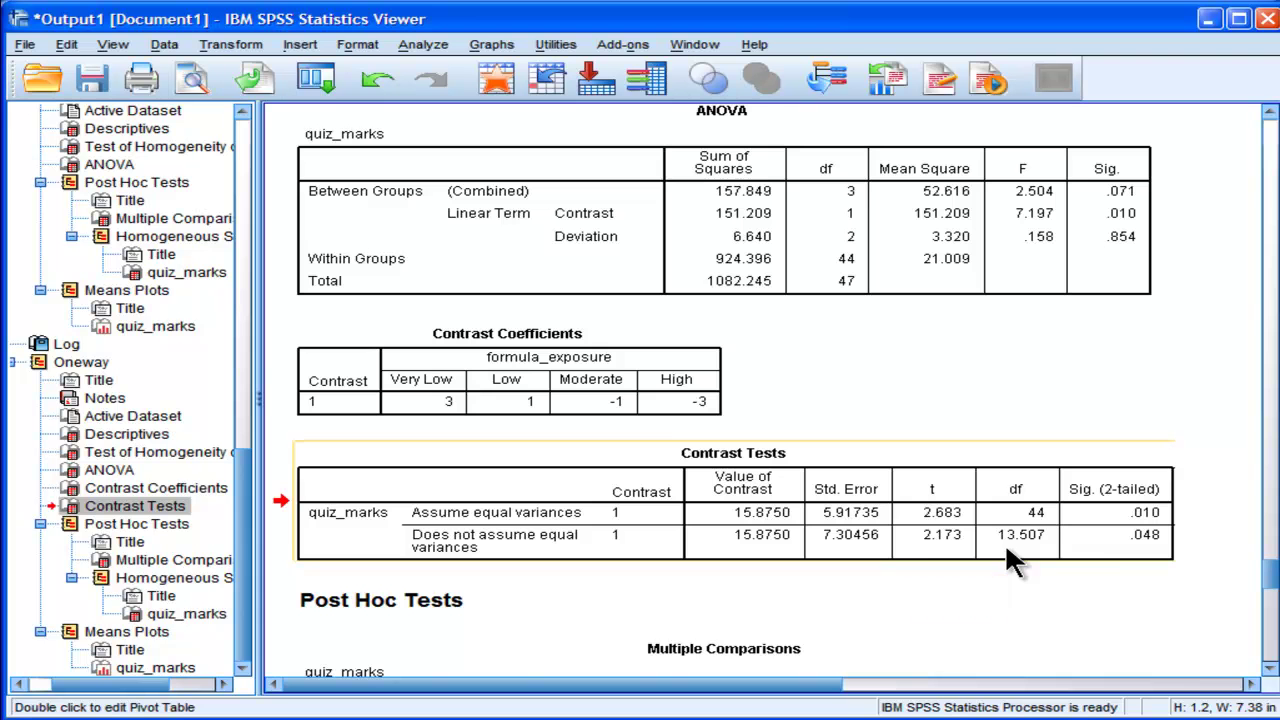
# Step: Review the means plot and the ANOVA table in the output Viewer
pyautogui.moveTo(1268, 568); pyautogui.dragTo(1272, 654)
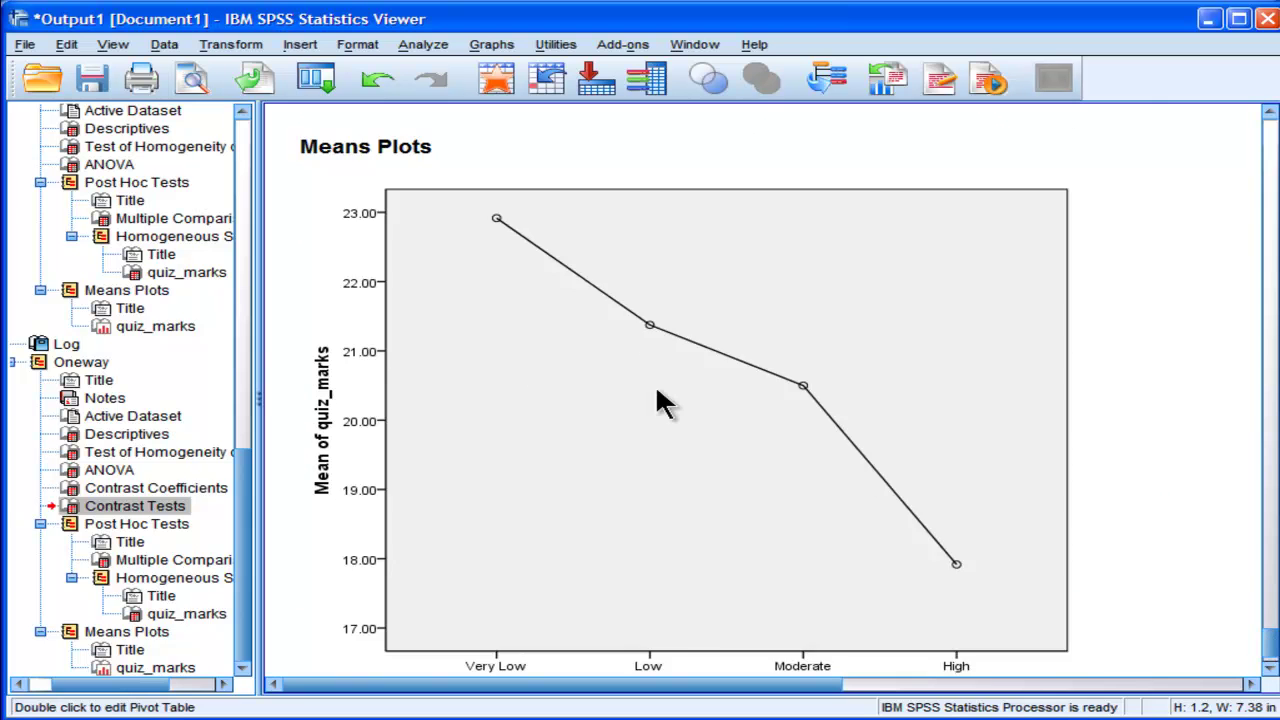
pyautogui.click(657, 390)
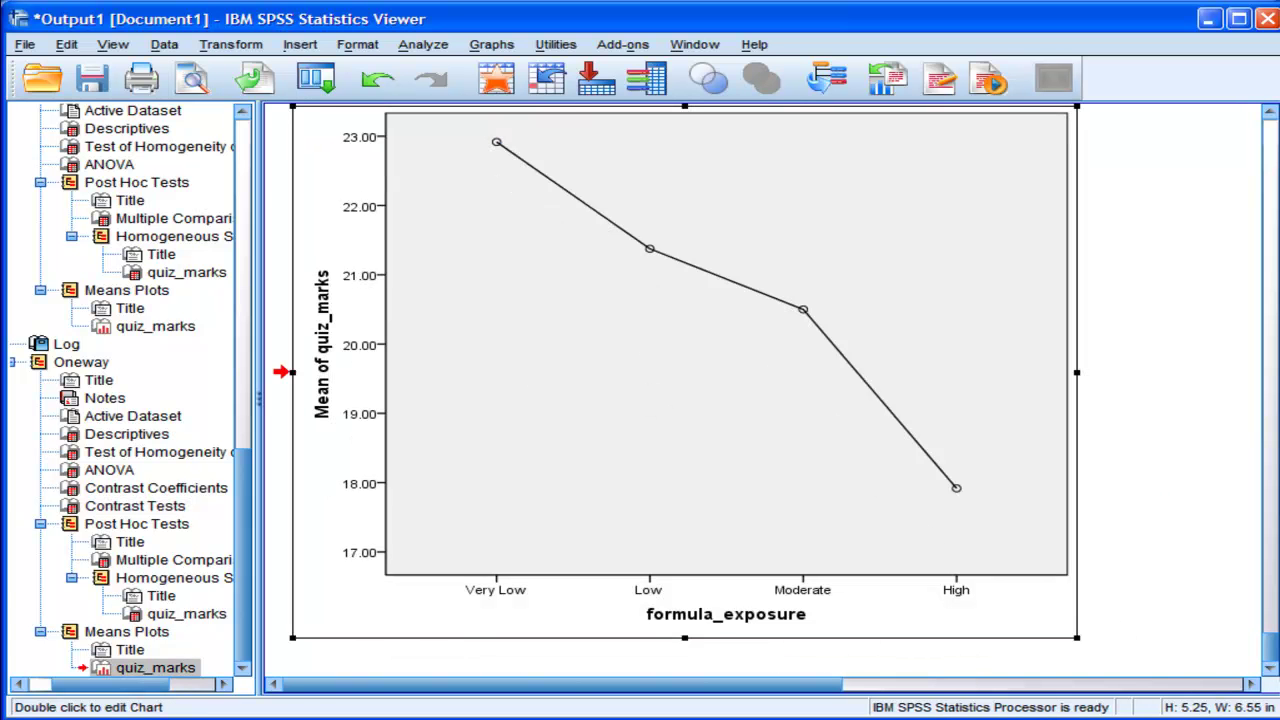
pyautogui.scroll(1, 1273, 660)
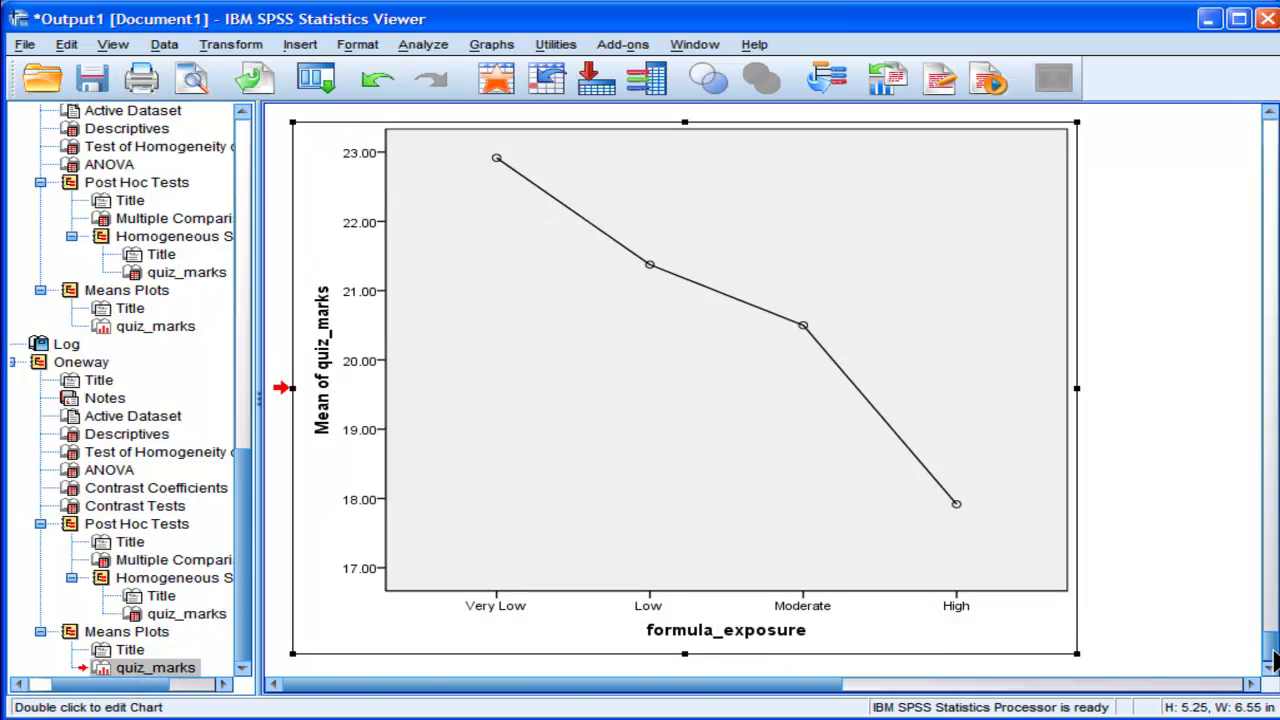
pyautogui.moveTo(1273, 660); pyautogui.dragTo(1273, 575)
pyautogui.click(963, 485)
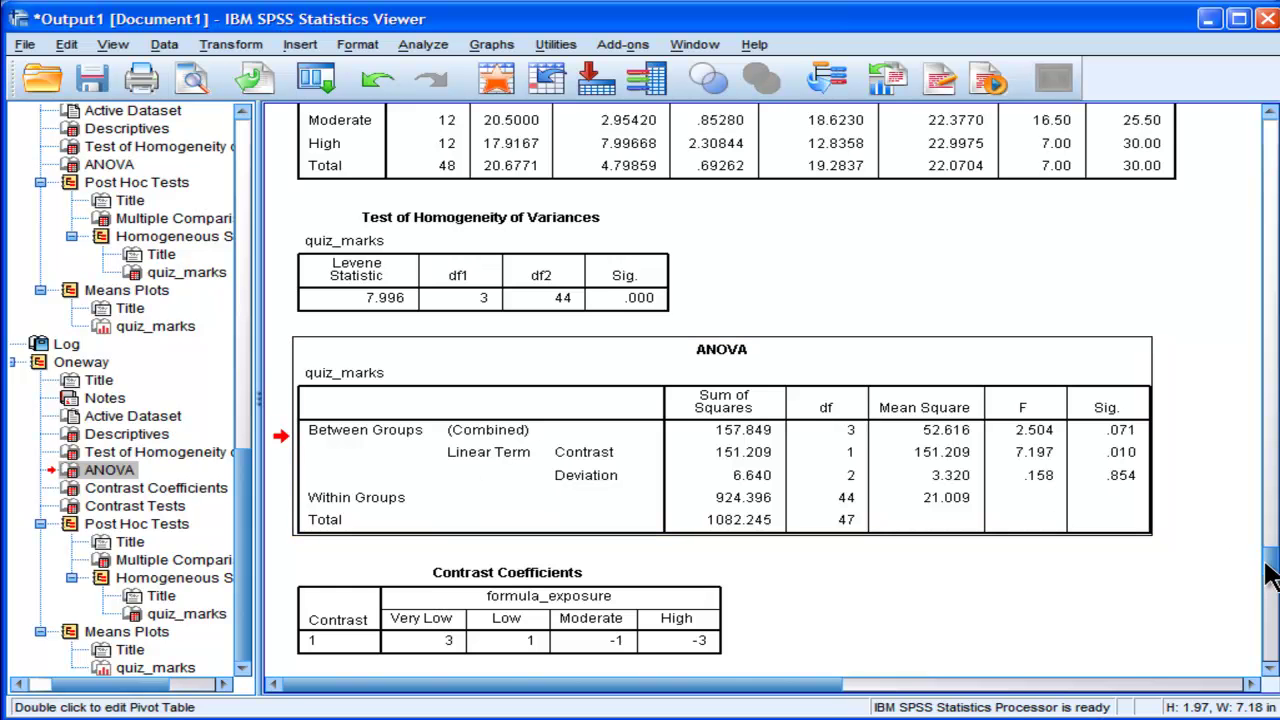
# Step: Compare the Contrast Tests and Contrast Coefficients against the ANOVA table, then start Calculator
pyautogui.moveTo(1270, 575); pyautogui.dragTo(1270, 595)
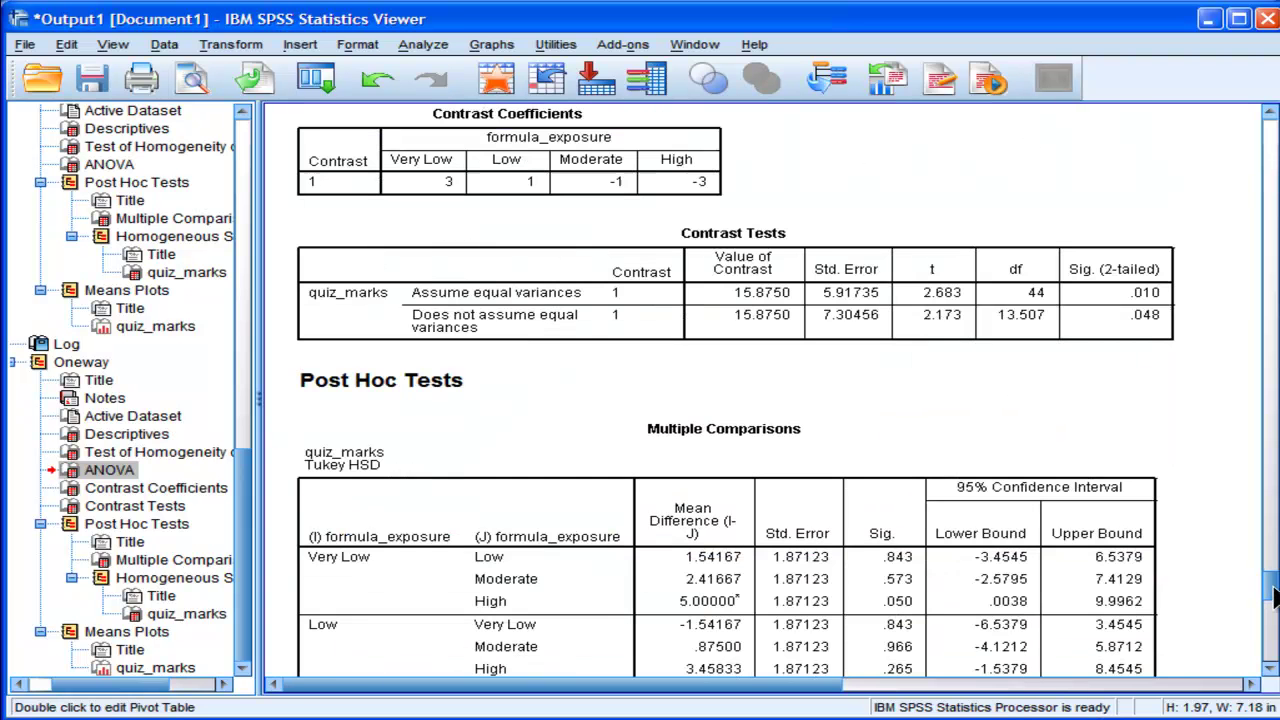
pyautogui.click(680, 336)
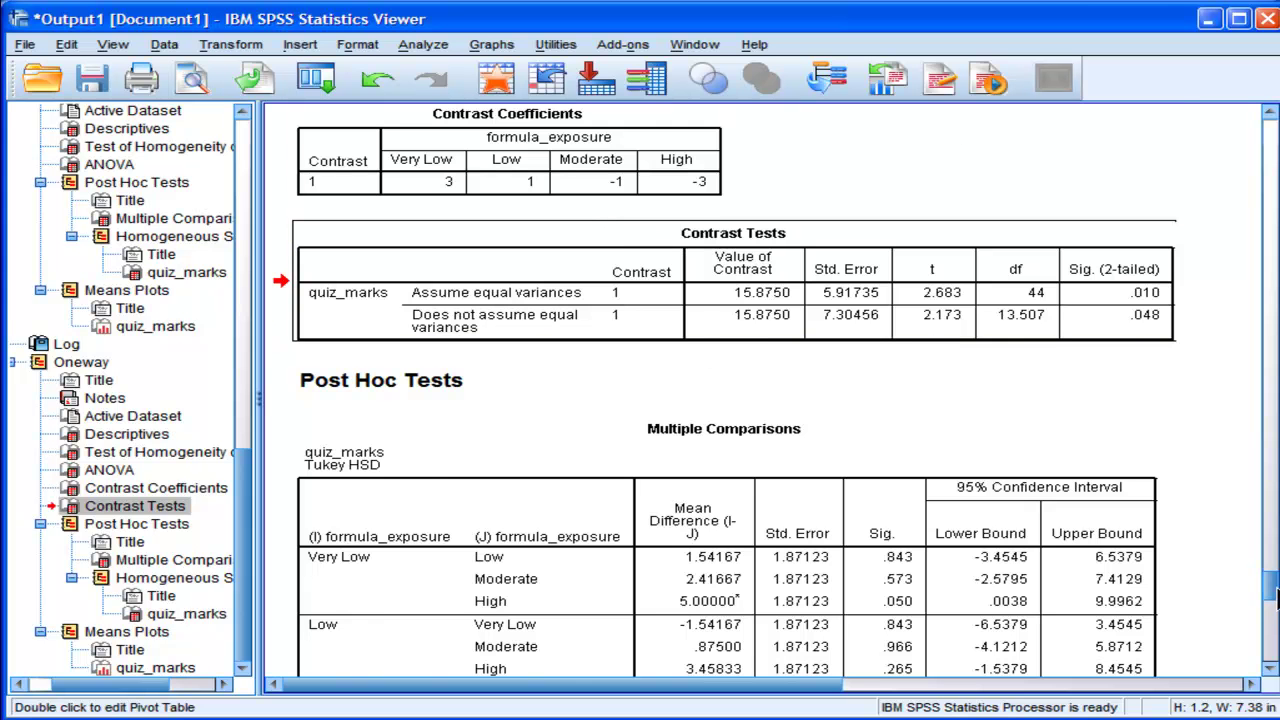
pyautogui.moveTo(1270, 594); pyautogui.dragTo(1270, 584)
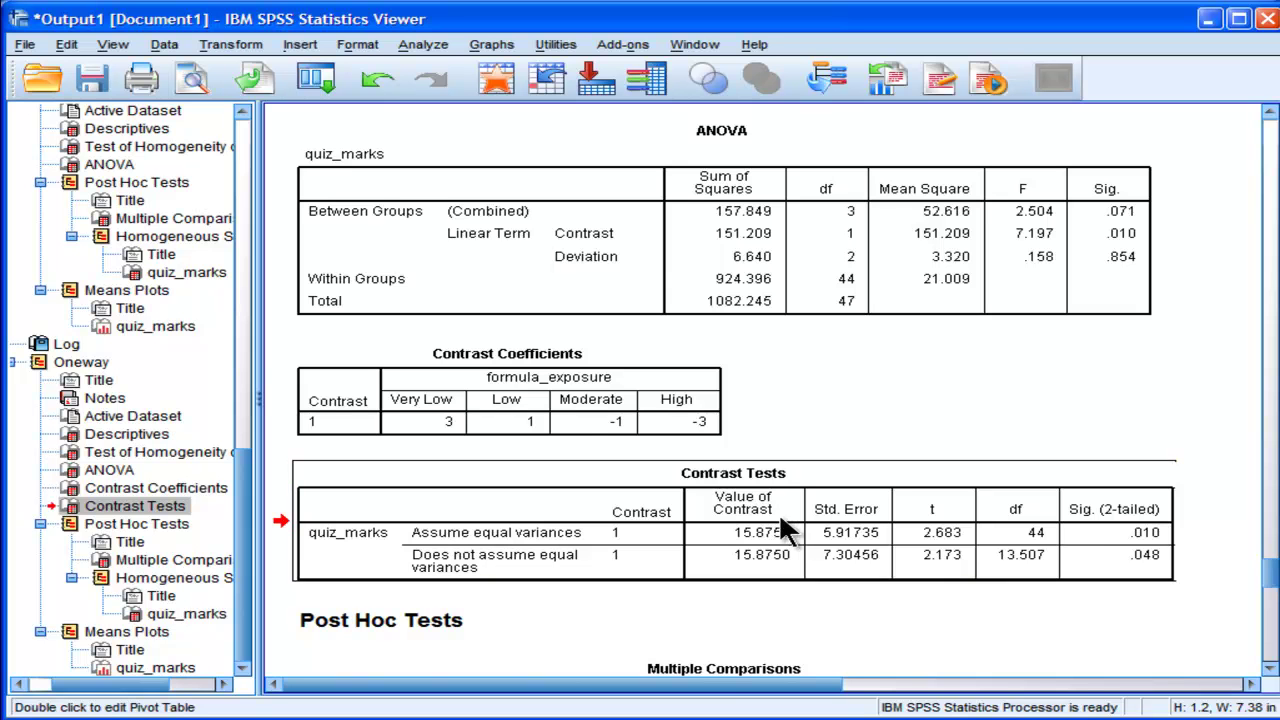
pyautogui.click(540, 402)
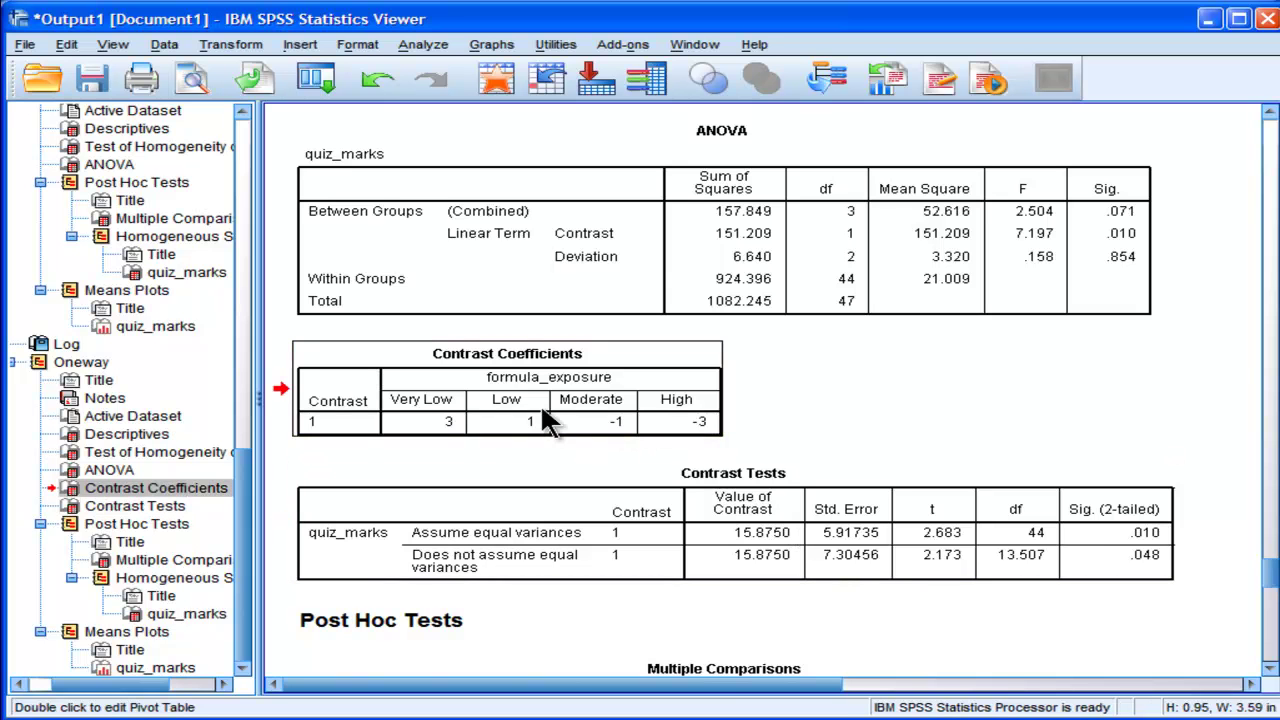
pyautogui.click(917, 560)
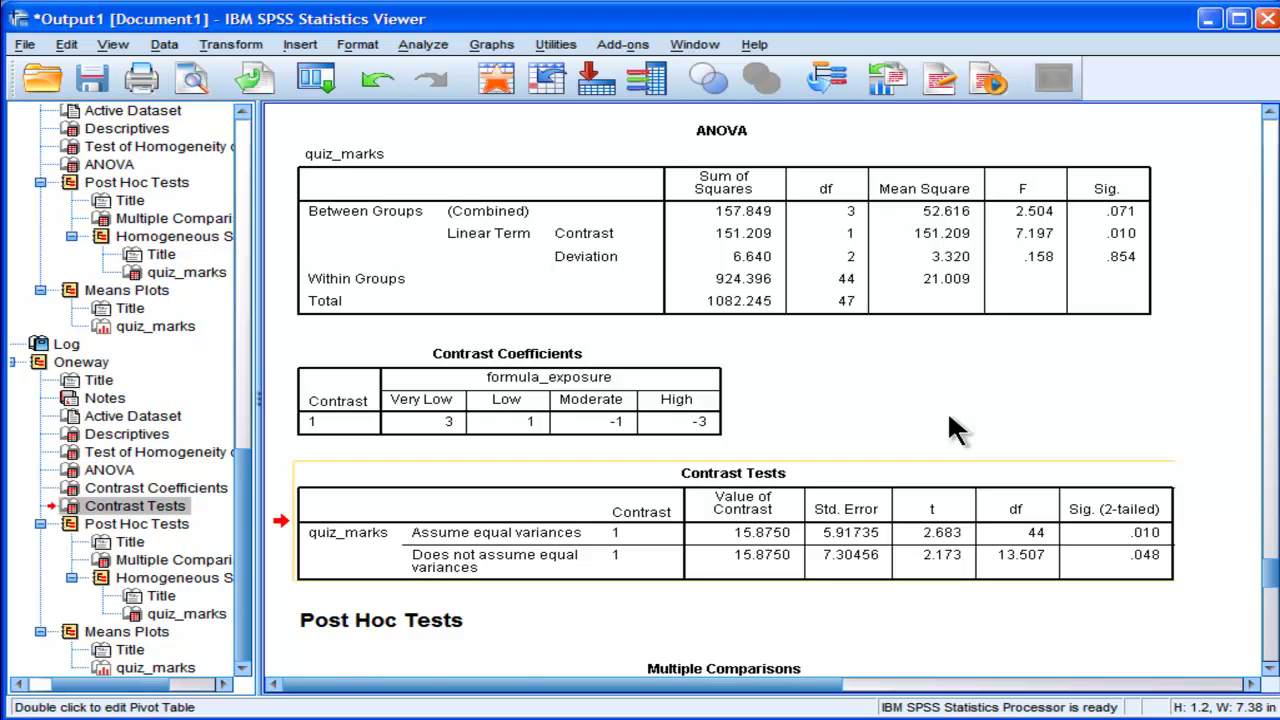
pyautogui.click(907, 258)
pyautogui.doubleClick(905, 252)
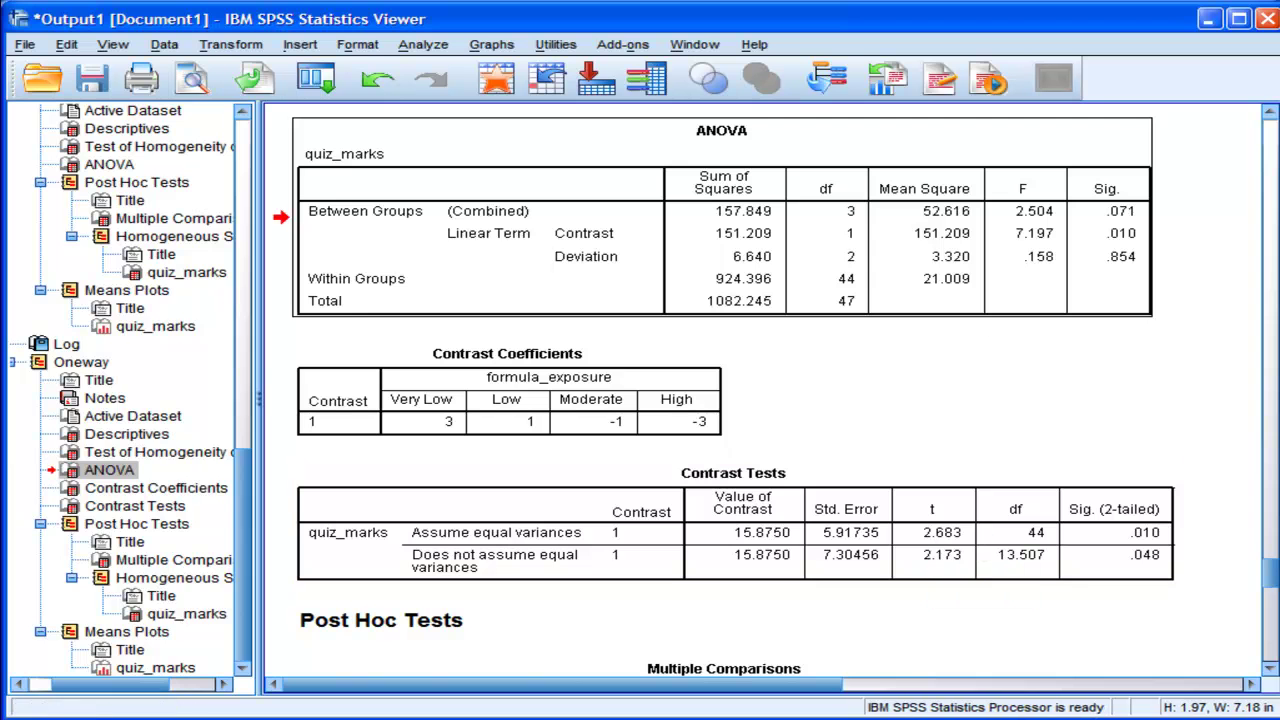
pyautogui.press('super')
# Step: Launch Windows Calculator and position it beside the SPSS output
pyautogui.click(20, 369)
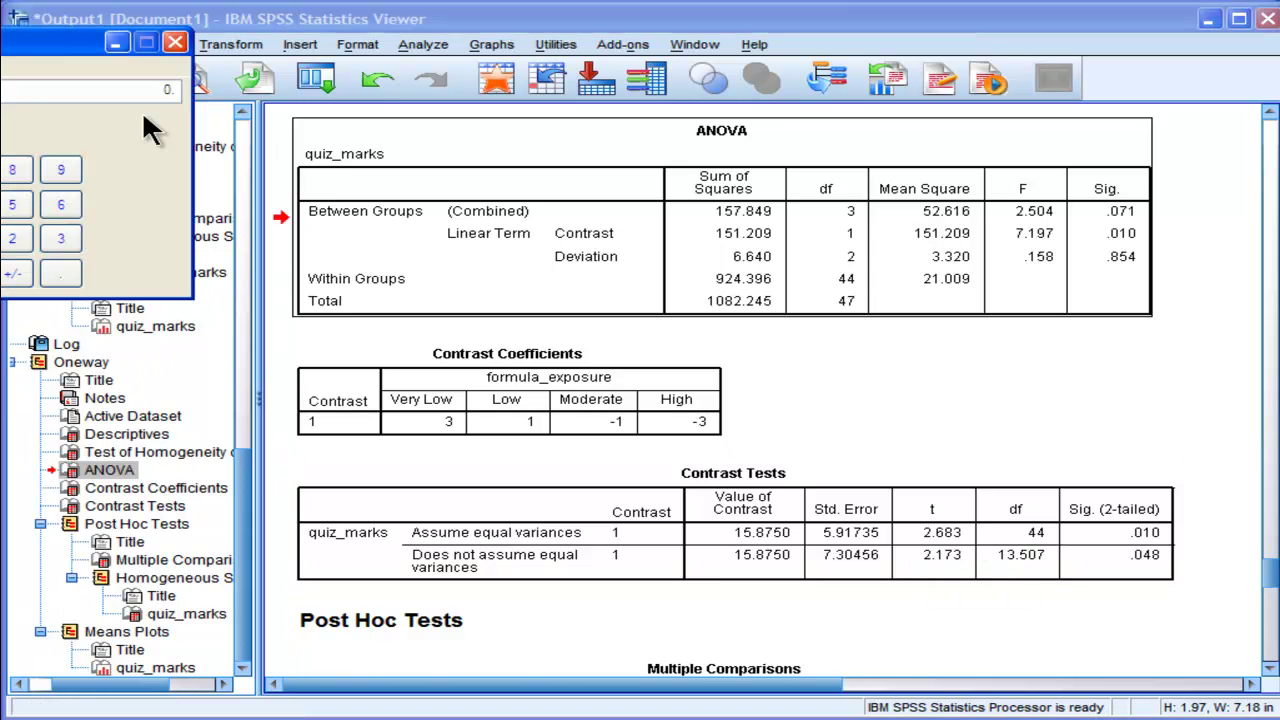
pyautogui.moveTo(134, 44); pyautogui.dragTo(680, 231)
pyautogui.click(692, 171)
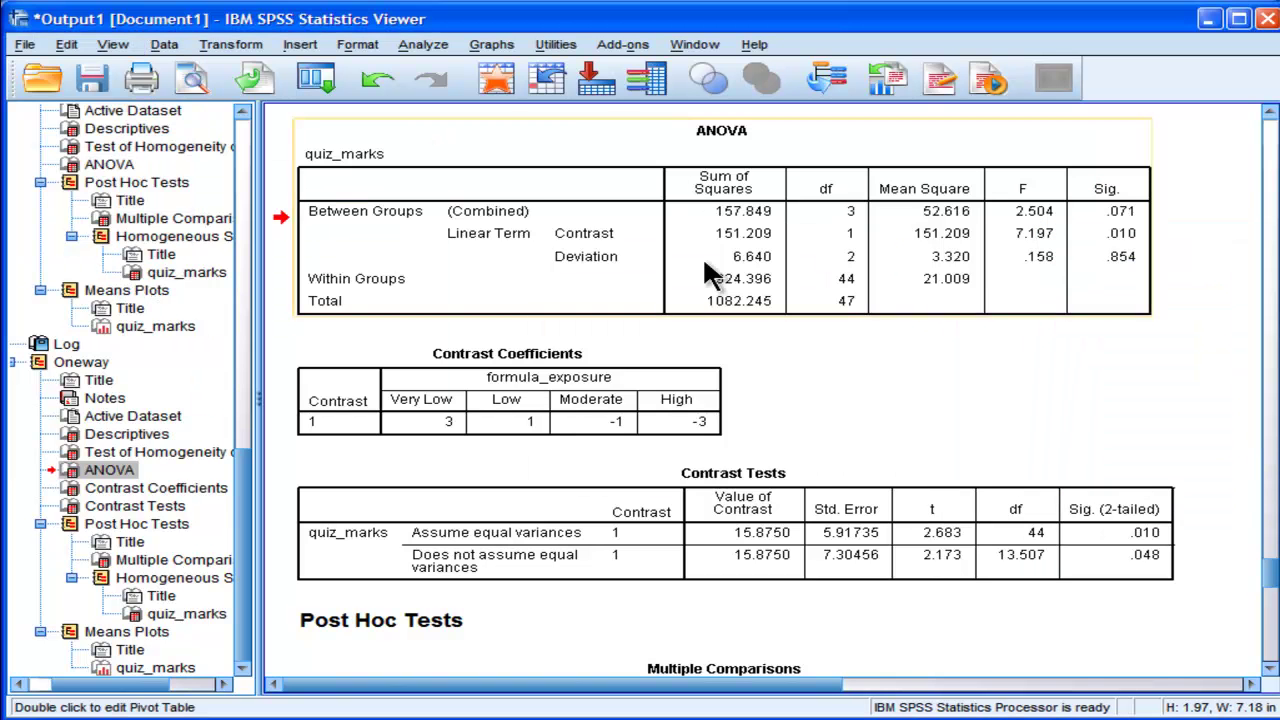
pyautogui.hotkey('alt', 'Tab')
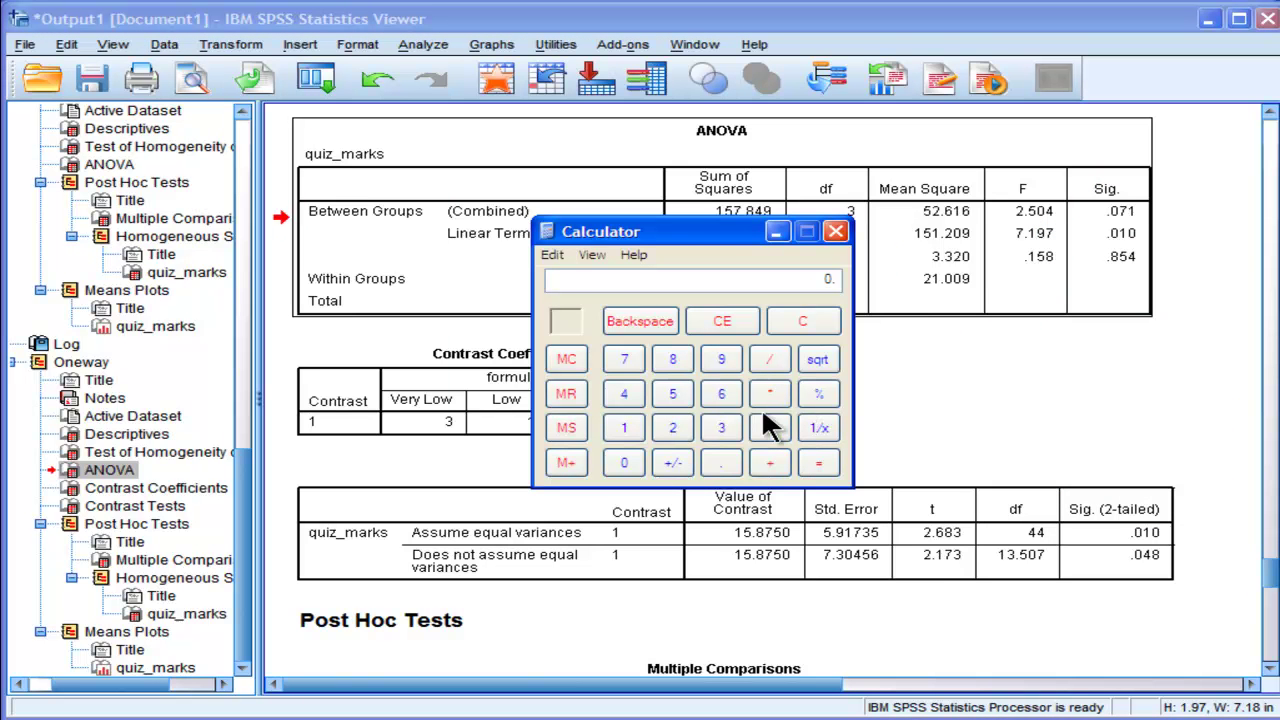
# Step: Compute 2.683 × 2.683 = 7.198489 in Calculator, then minimize it
pyautogui.press('2')
pyautogui.click(713, 393)
pyautogui.click(672, 358)
pyautogui.click(717, 430)
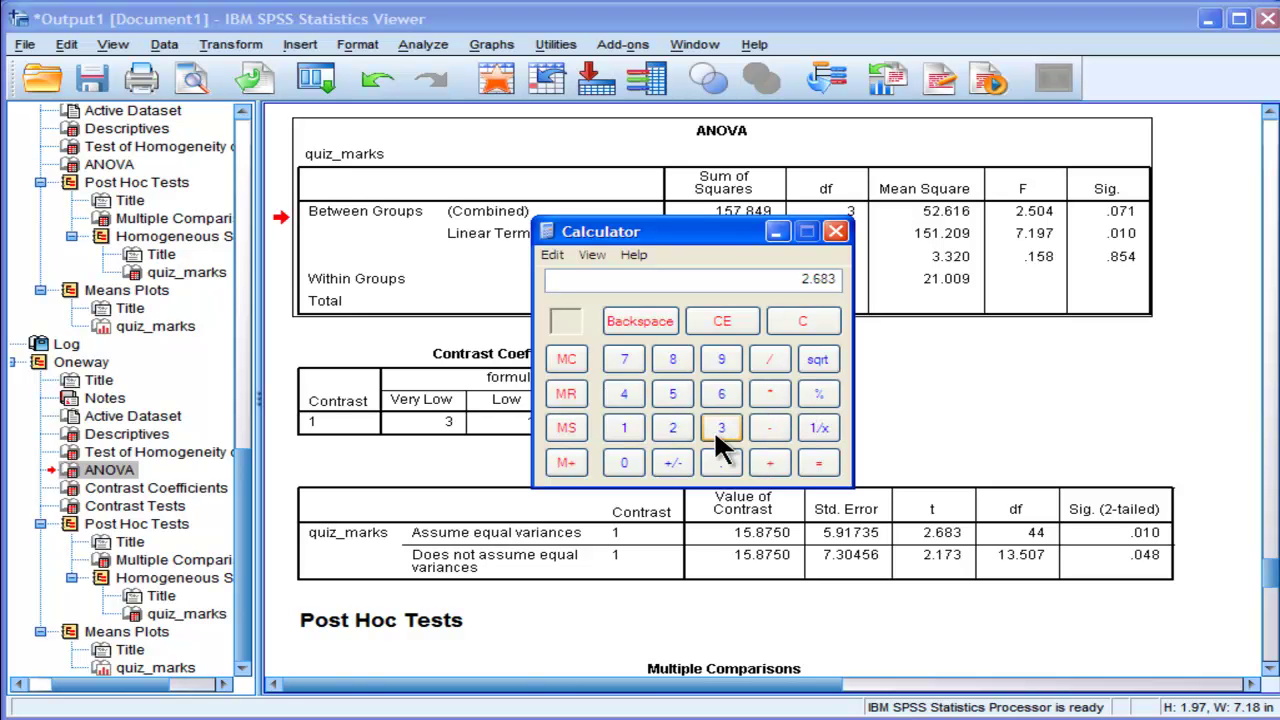
pyautogui.click(777, 394)
pyautogui.write('2.683')
pyautogui.press('Return')
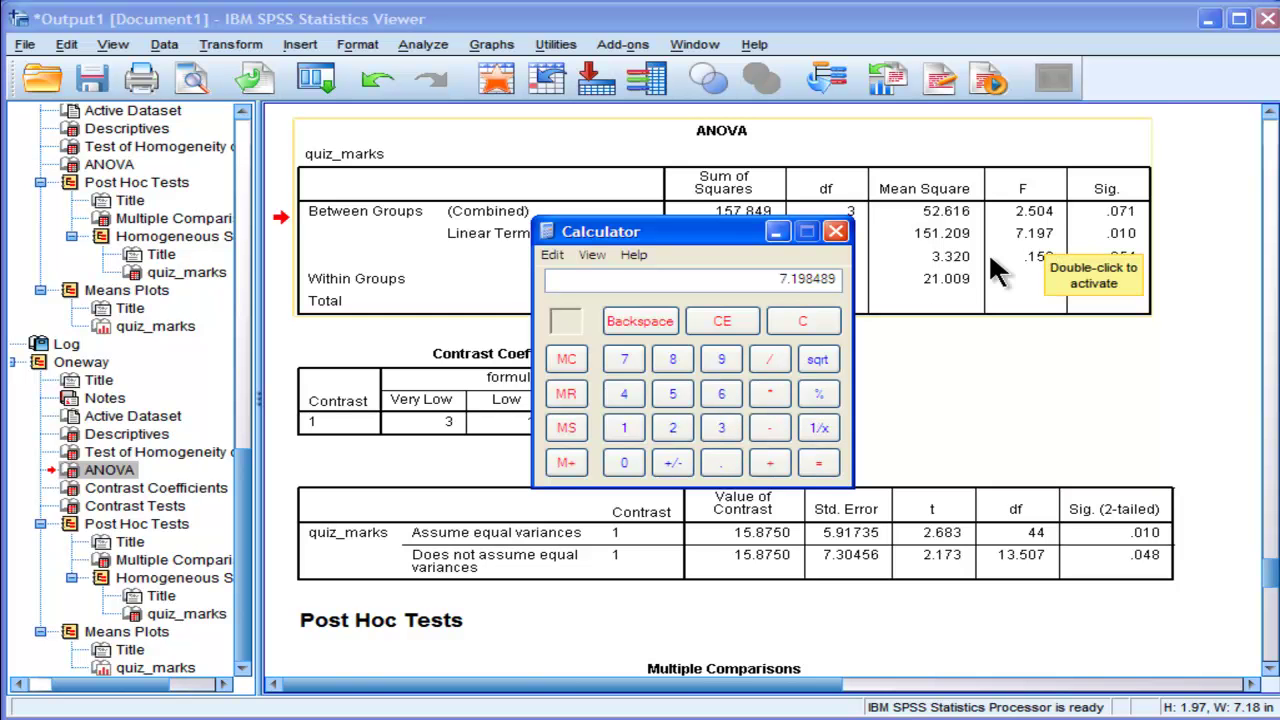
pyautogui.click(779, 232)
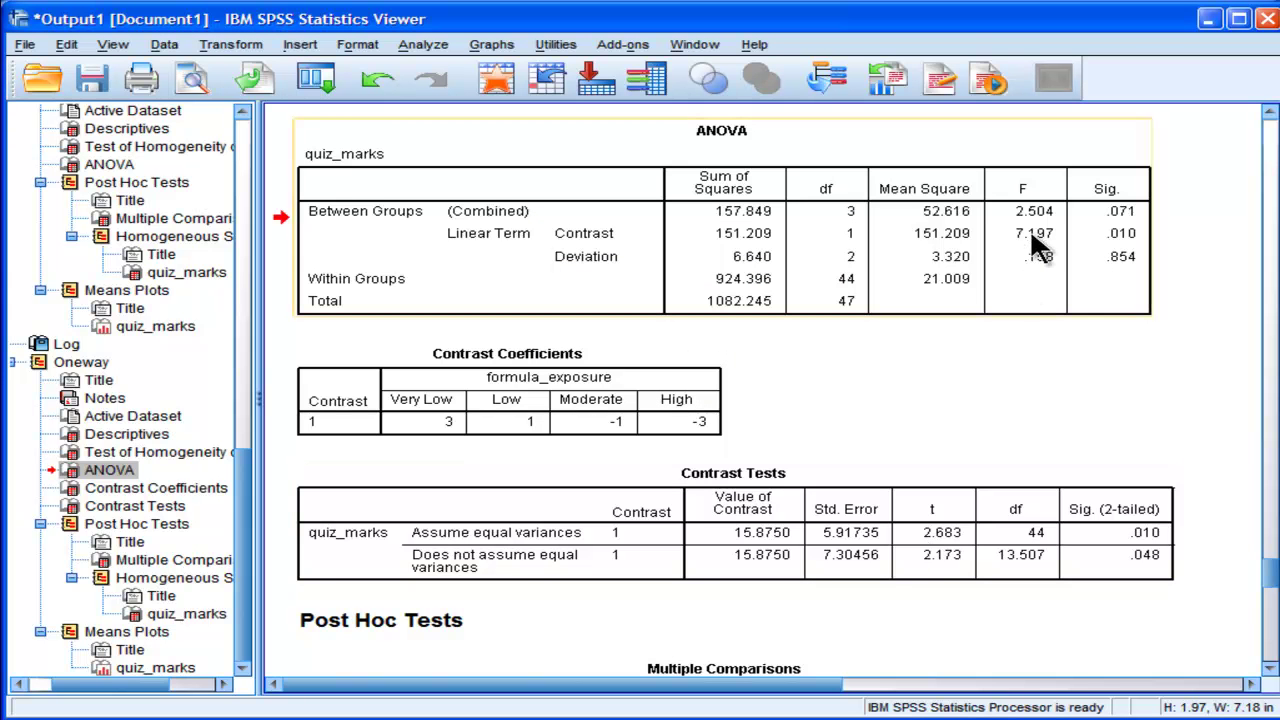
# Step: Move past the contrast tables to the Tukey HSD table showing Very Low vs High, Sig. .050
pyautogui.click(935, 515)
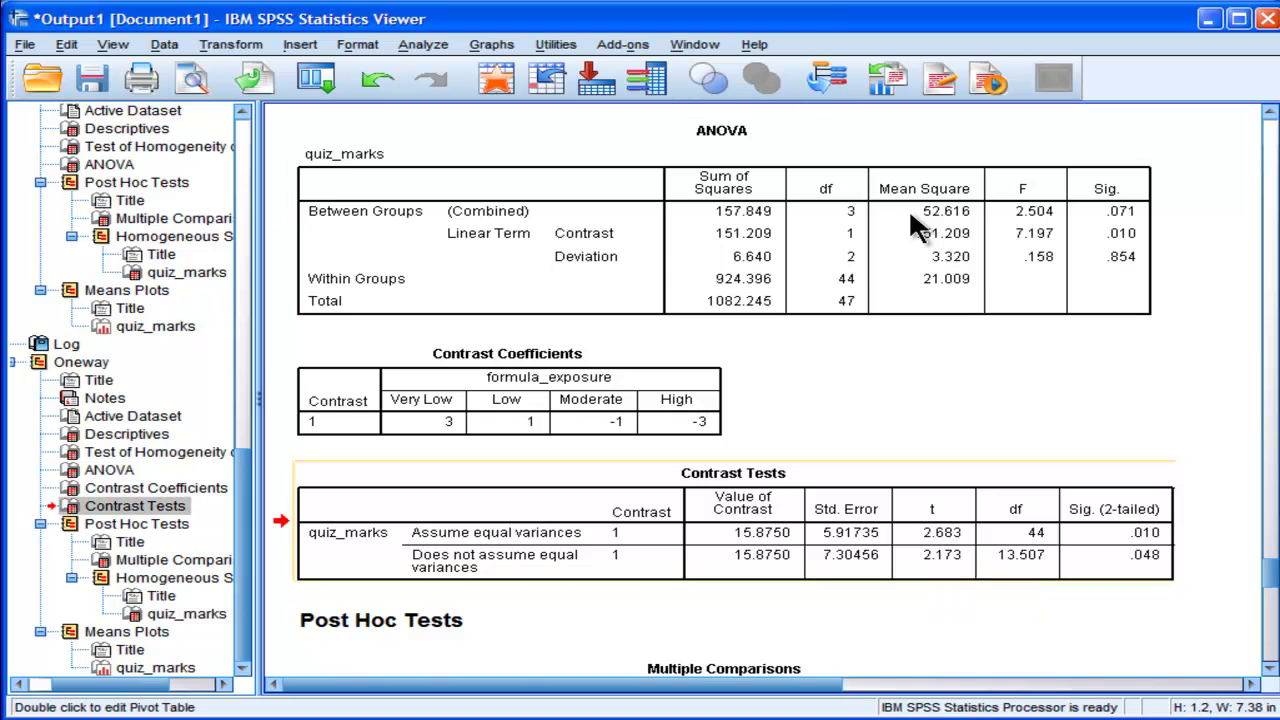
pyautogui.click(626, 411)
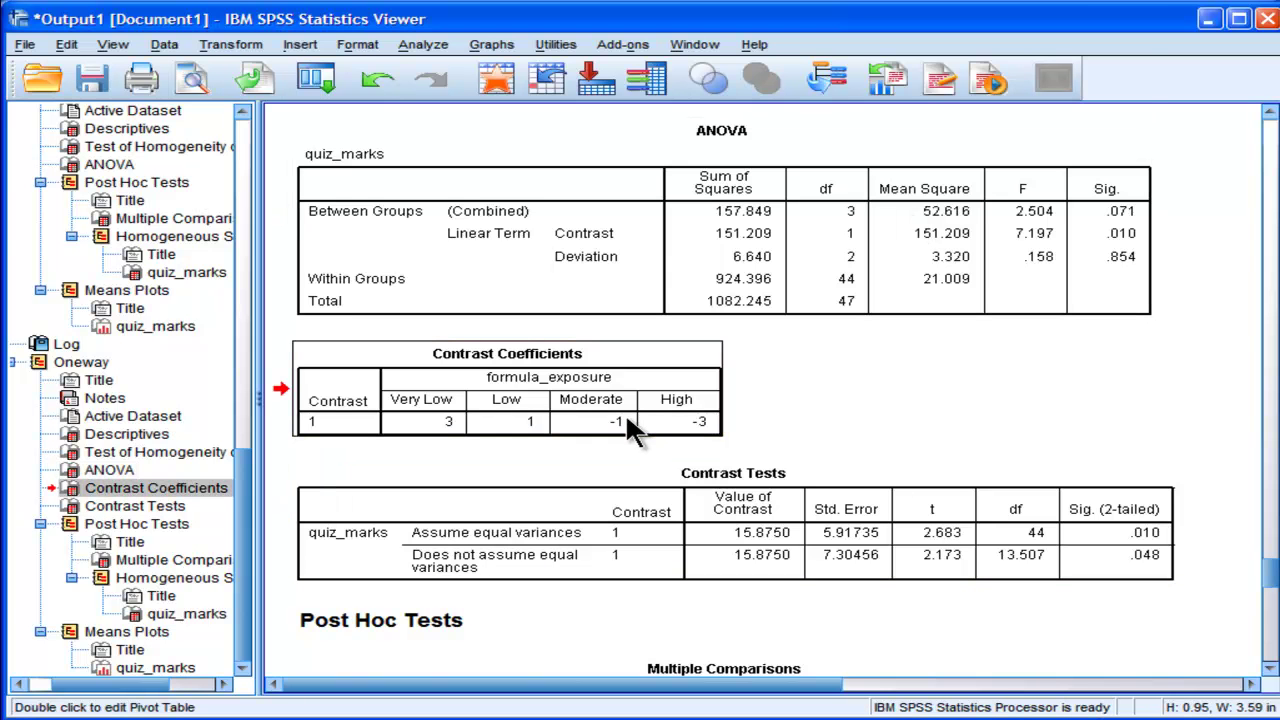
pyautogui.click(887, 508)
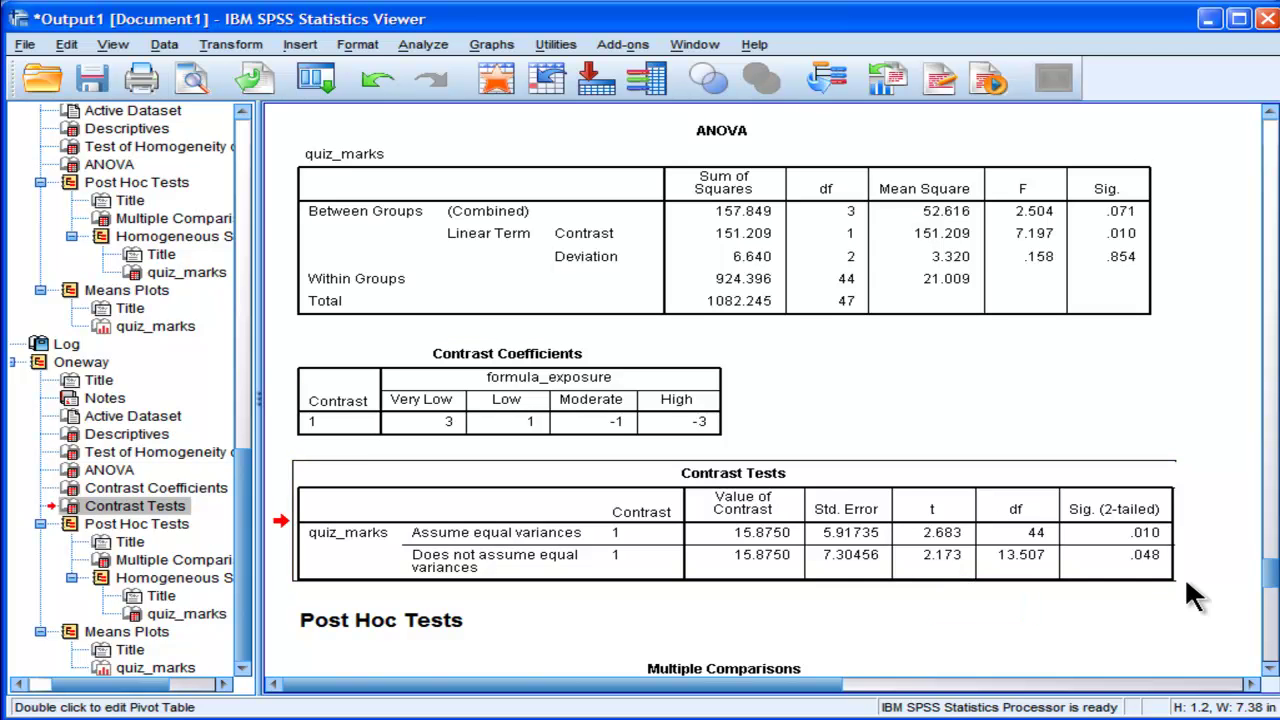
pyautogui.moveTo(1270, 572)
pyautogui.mouseDown()
pyautogui.moveTo(1270, 597)
pyautogui.moveTo(1270, 572)
pyautogui.mouseUp()
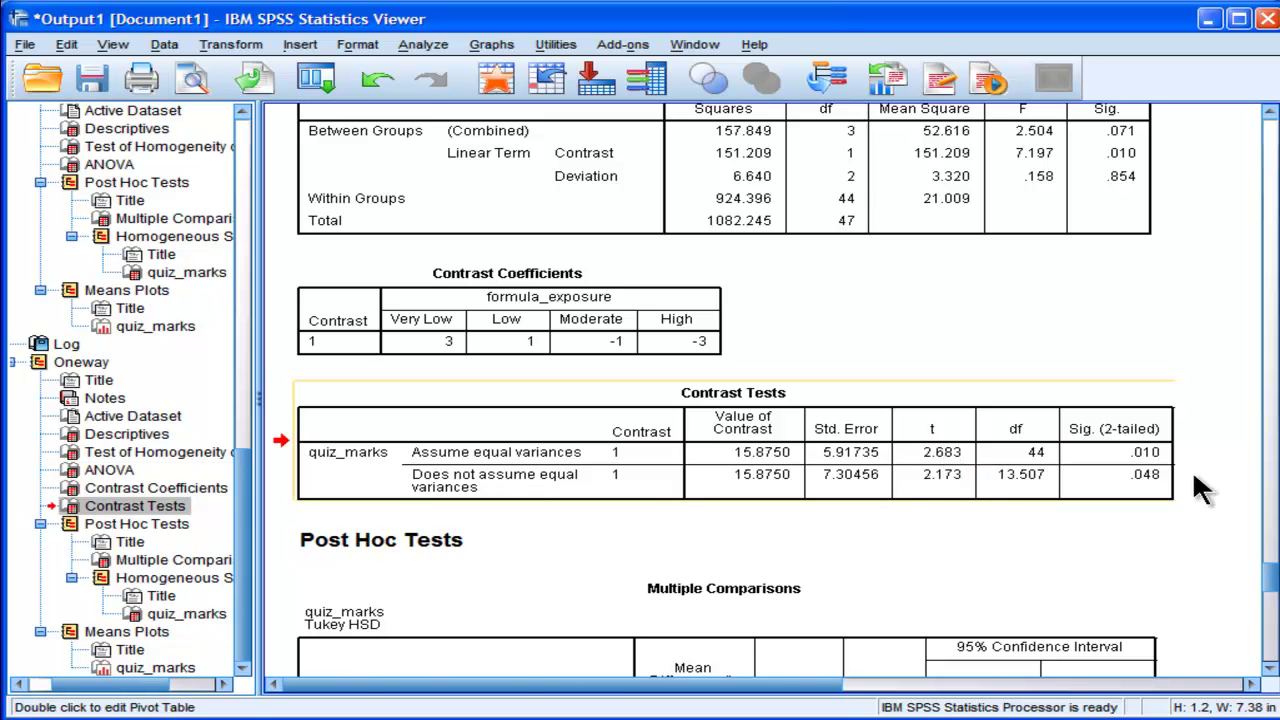
pyautogui.scroll(1, 1271, 577)
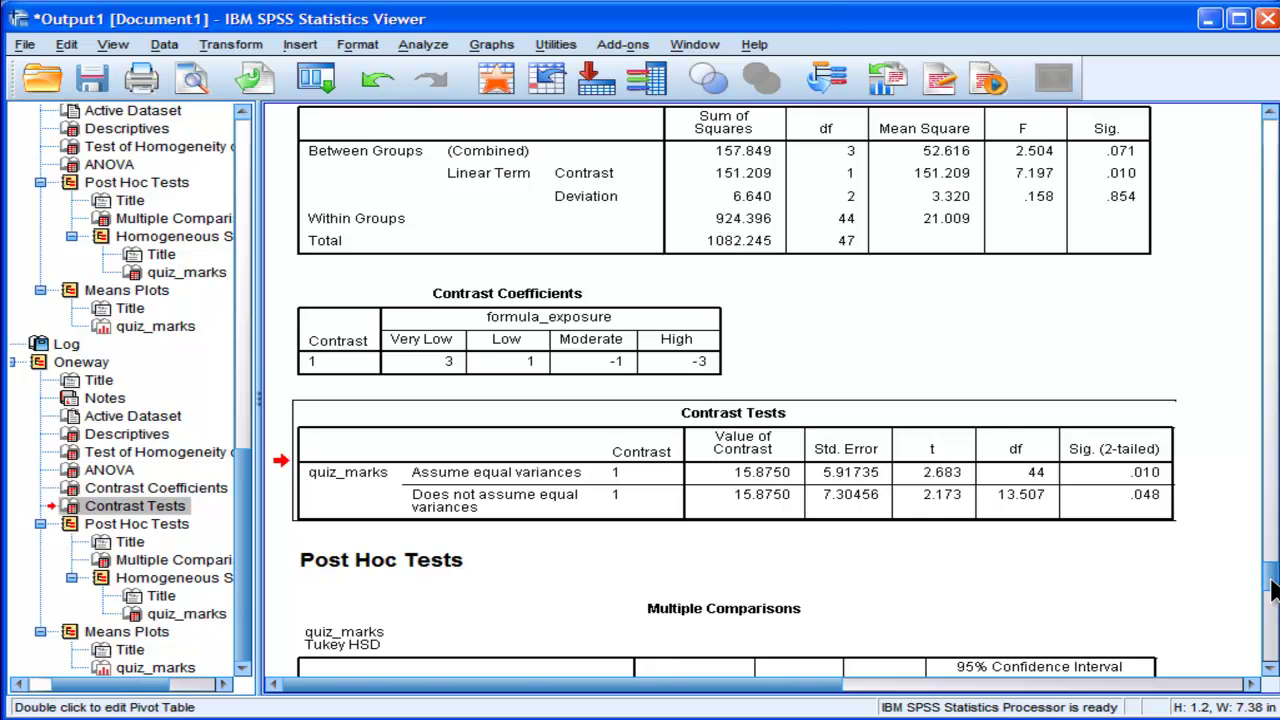
pyautogui.scroll(-10, 1271, 588)
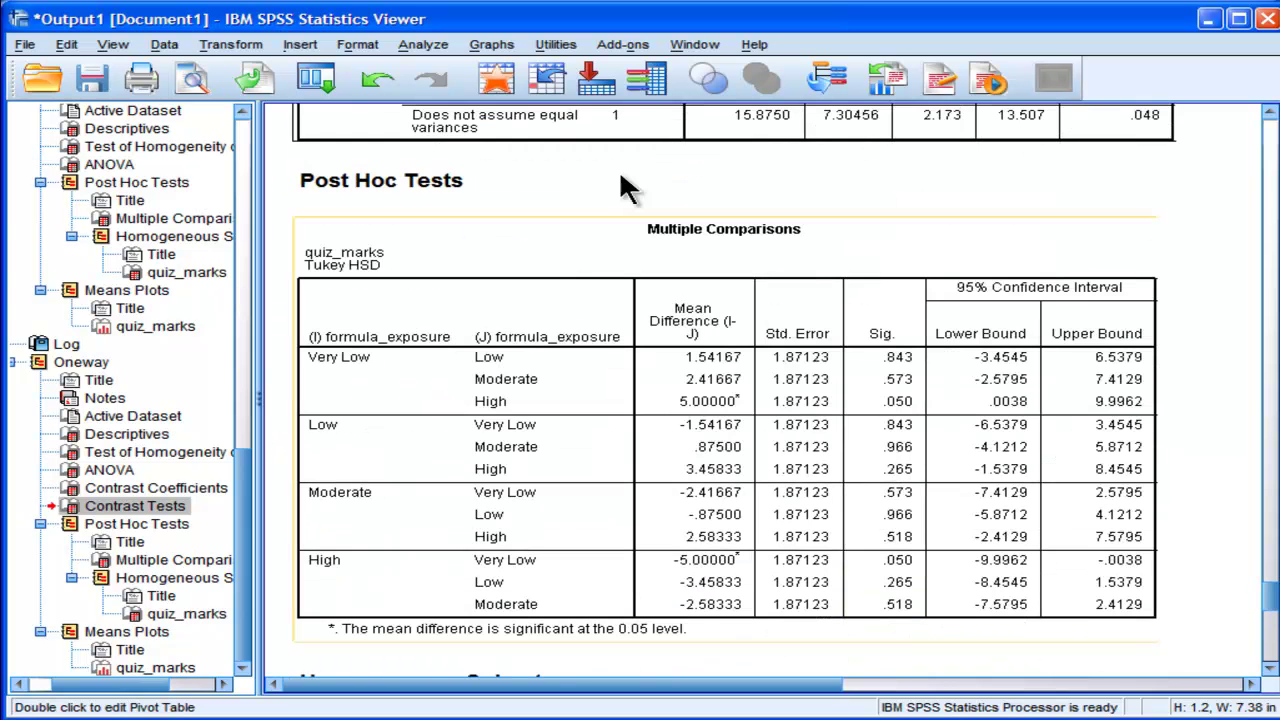